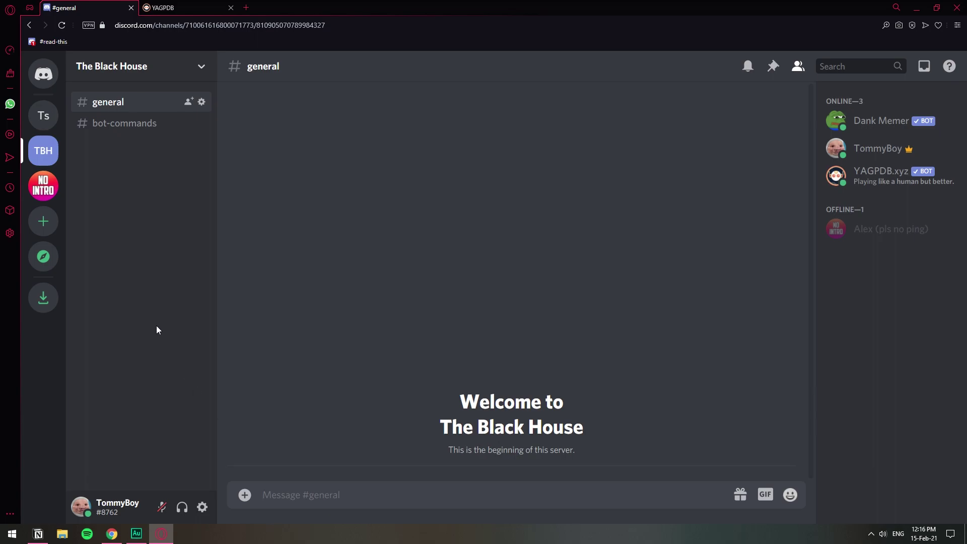
Step: Open the #bot-commands channel in Discord, then switch to the YAGPDB website tab
click(137, 123)
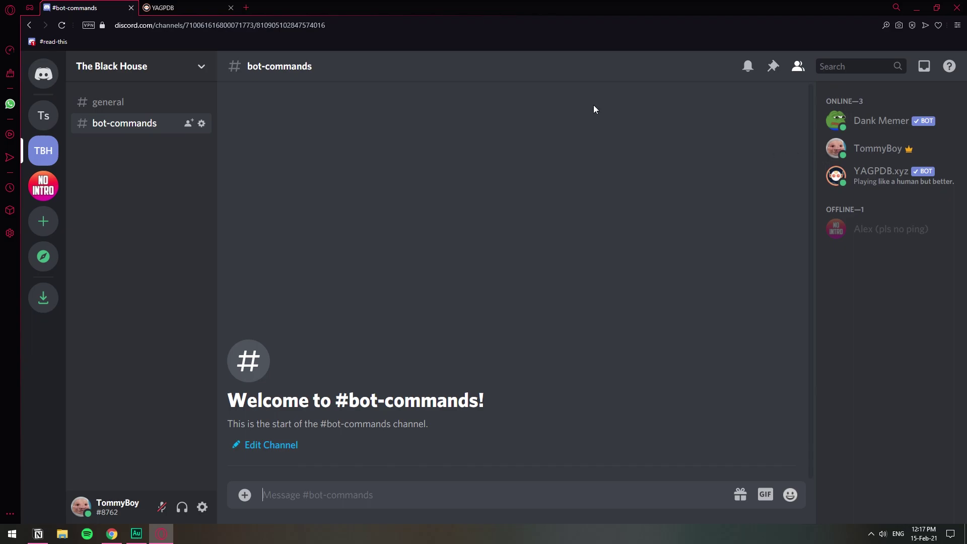
click(192, 4)
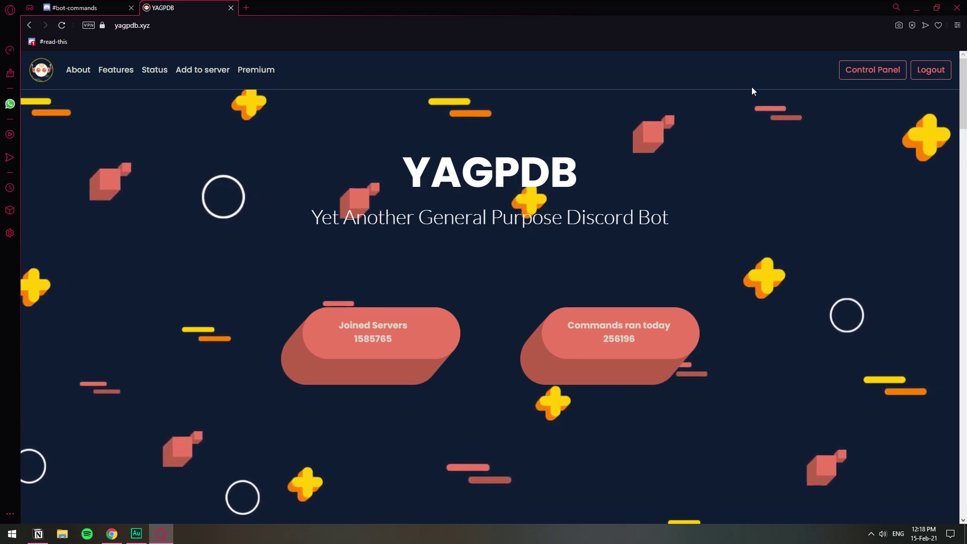
Step: Open the Control Panel for The Black House server and go to Automoderator v2 under Tools & Utilities
click(872, 69)
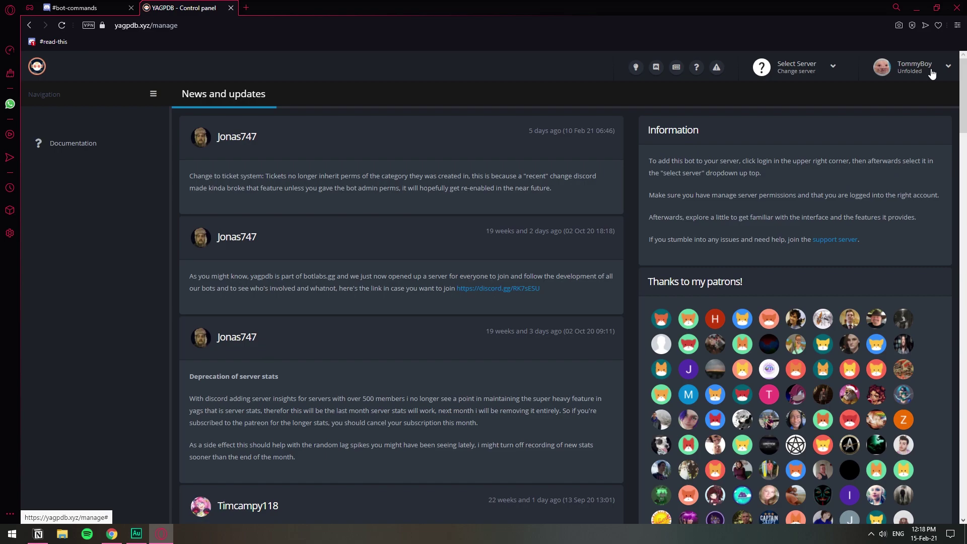
click(834, 69)
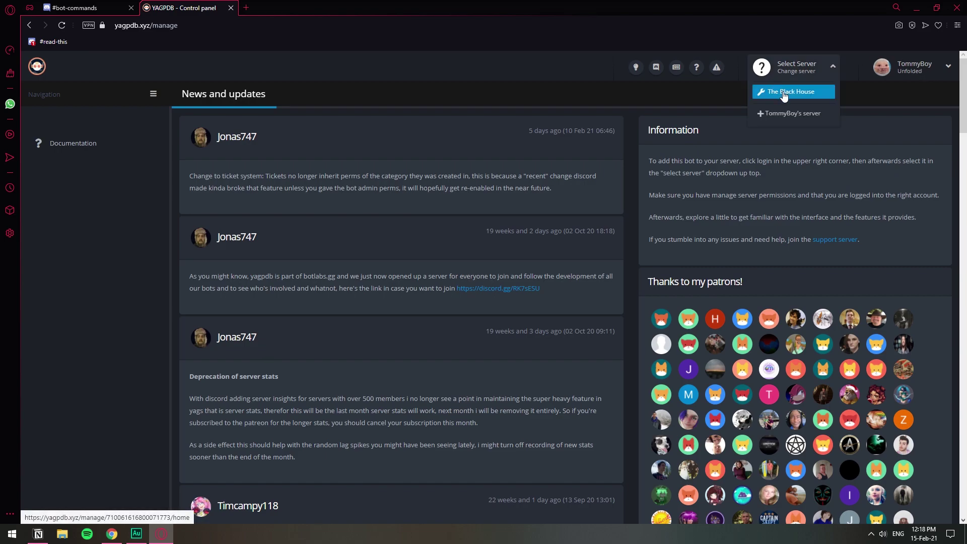
click(784, 93)
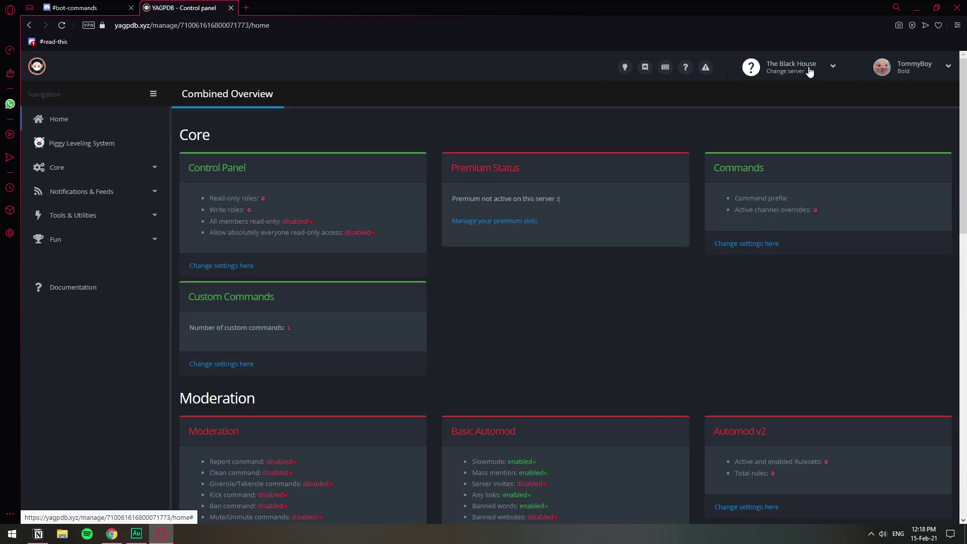
click(64, 219)
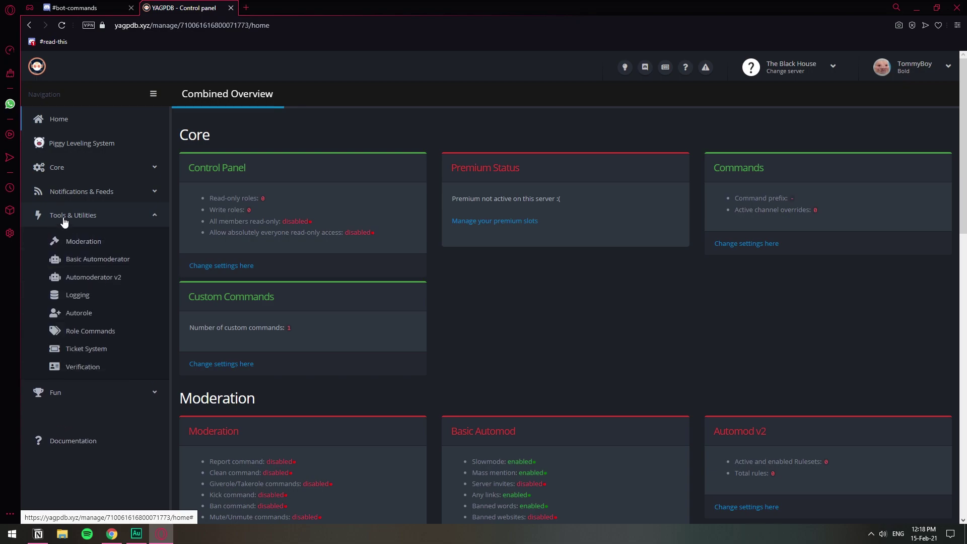
click(88, 279)
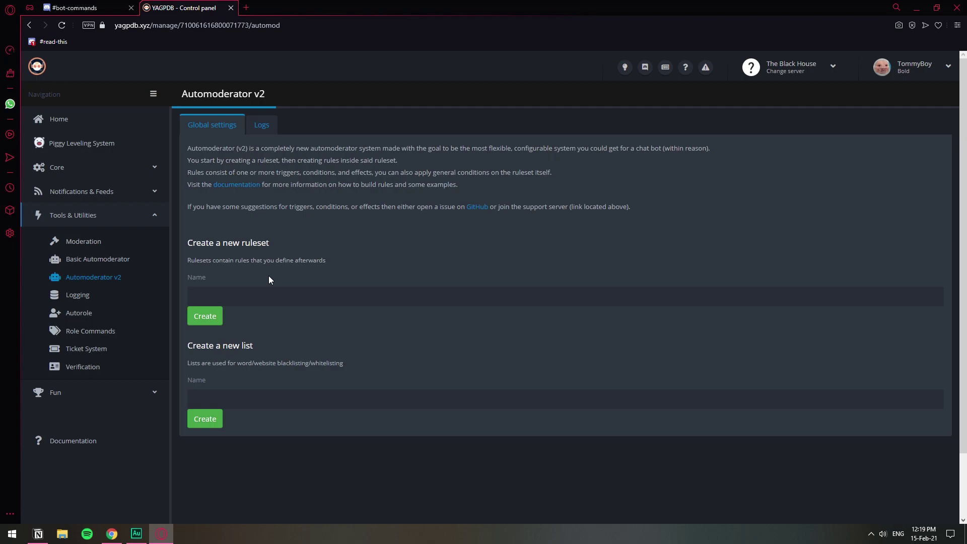
Step: Create a word list named 'Whitelisted words' and save the entries pls, bal, pls, work
click(210, 398)
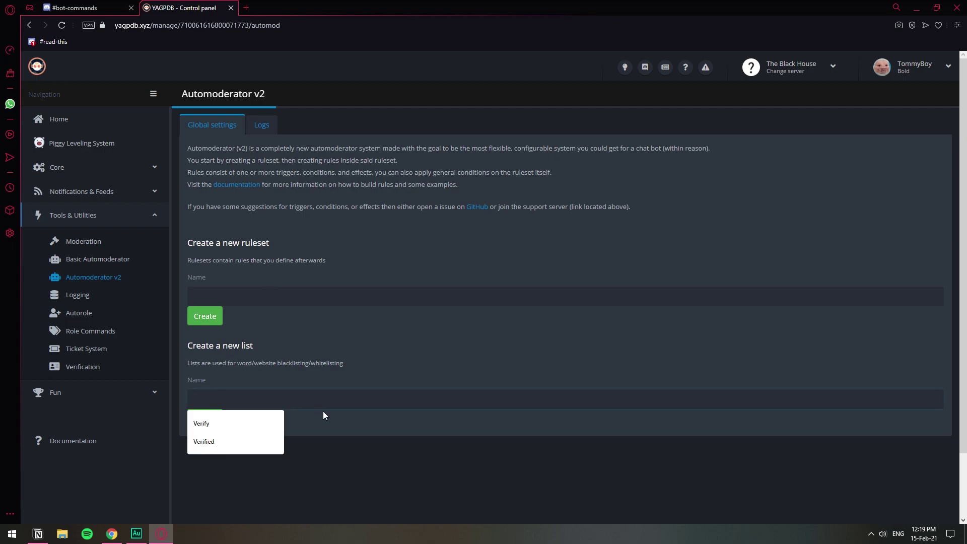
text(Whitelisted )
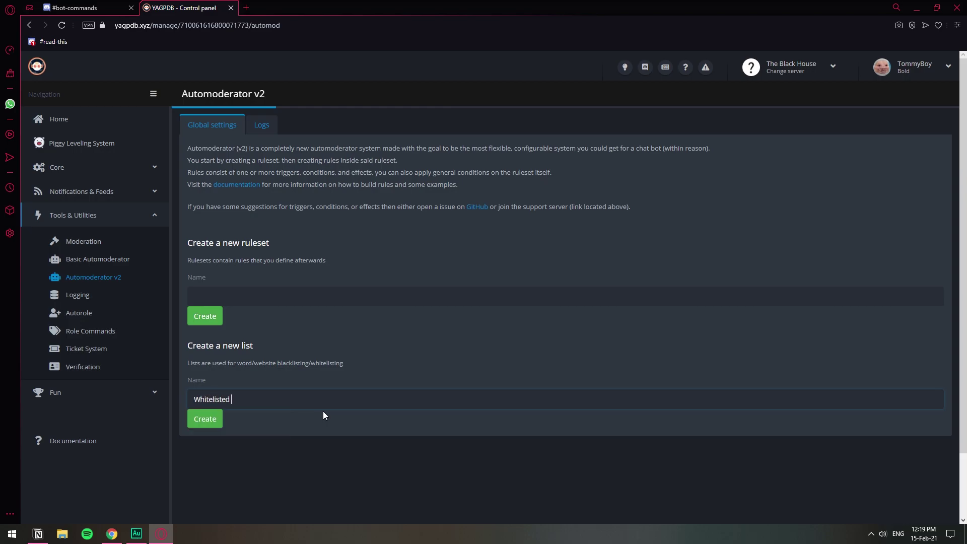
text(words)
click(200, 419)
scroll(283, 388, down, 5)
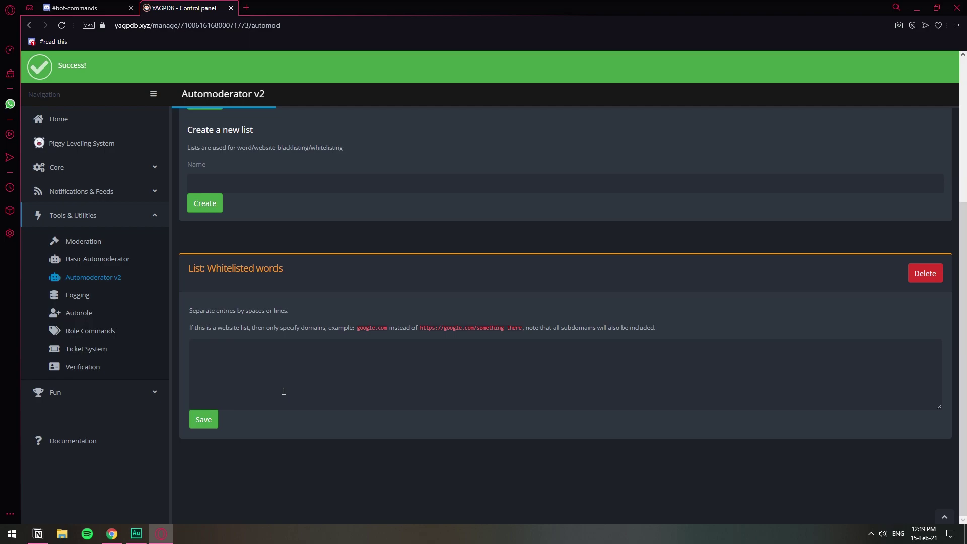
click(312, 381)
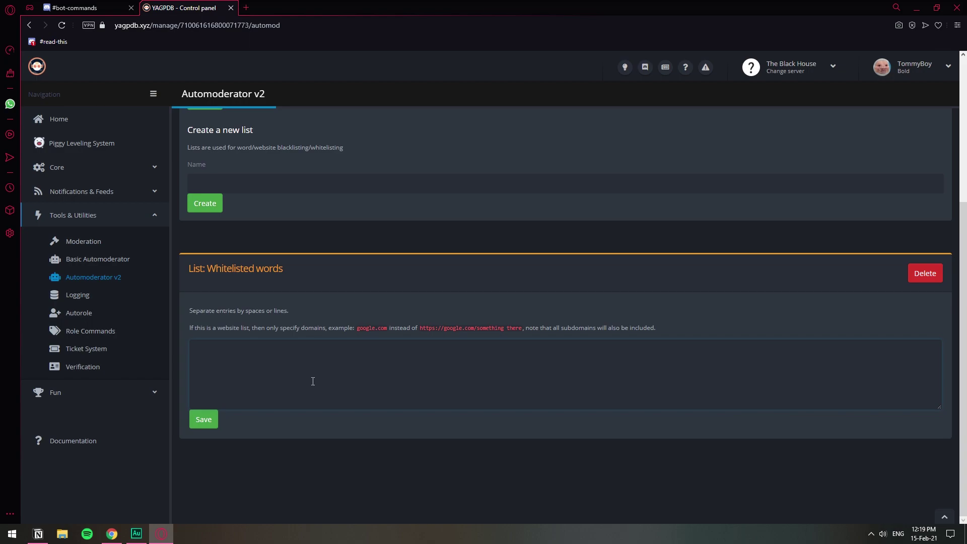
text(pls bal )
text(pls work)
key(Return)
click(208, 419)
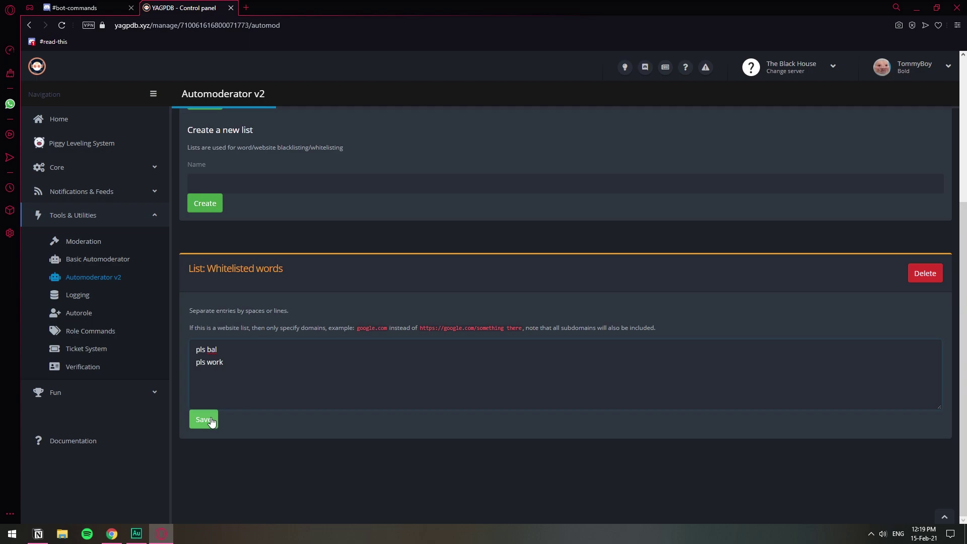
Step: Replace the duplicate 'pls' with 'meme' and save the word list again
drag(206, 375, 191, 375)
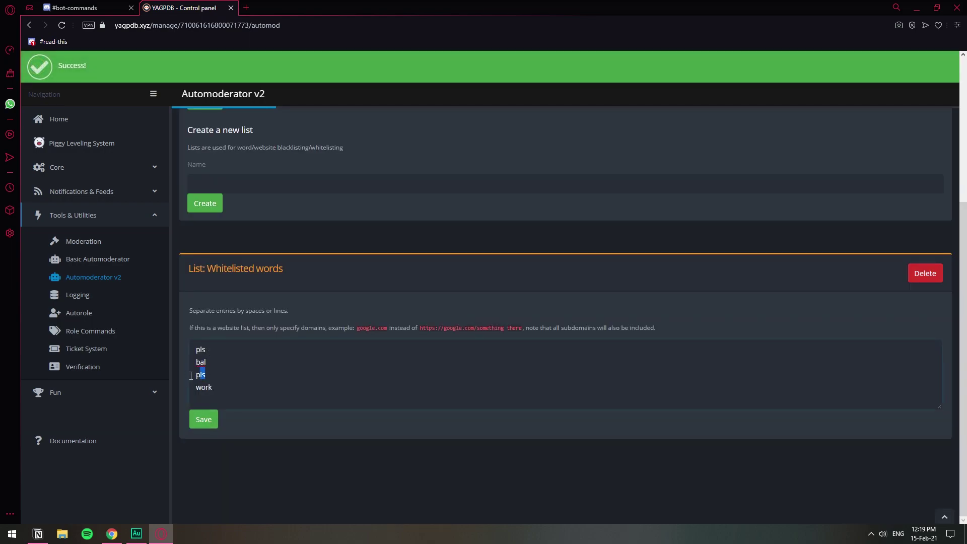
click(221, 374)
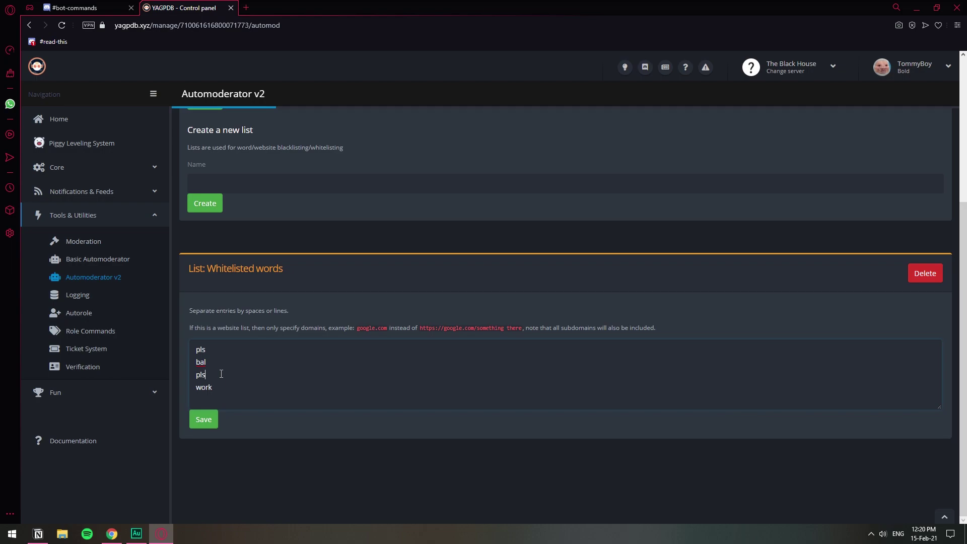
key(BackSpace)
key(BackSpace)
key(BackSpace)
text(meme)
click(203, 422)
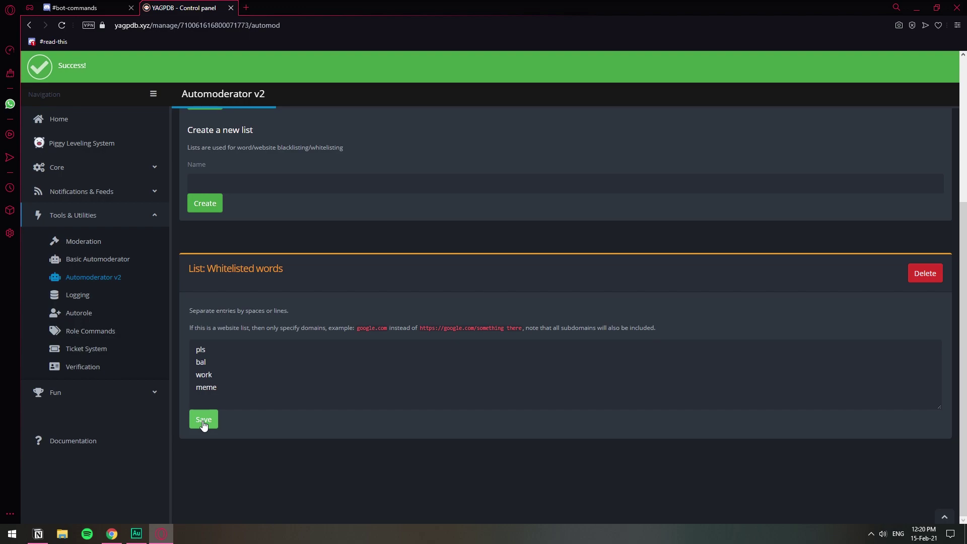
scroll(219, 455, up, 5)
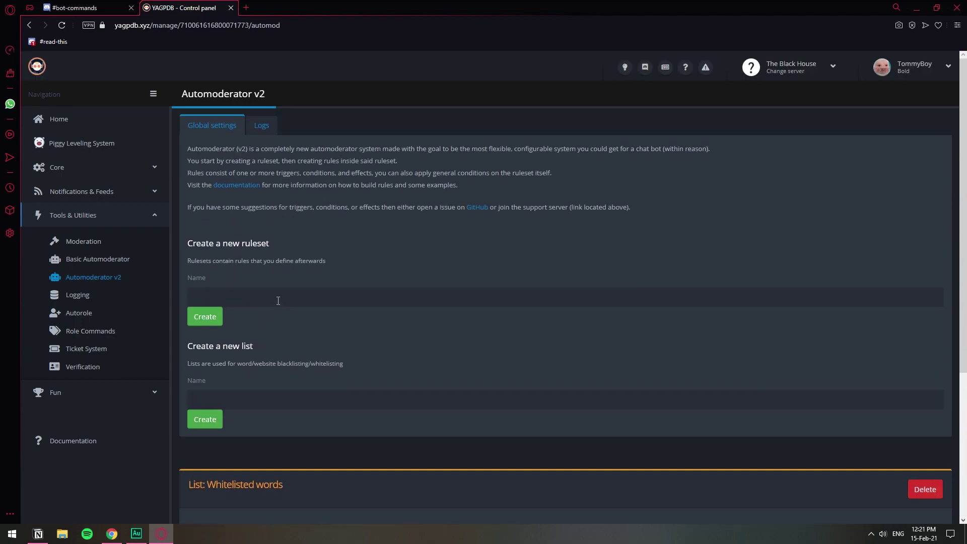
Step: Create the ruleset 'whitelisted words rulets' and open its settings page
click(297, 297)
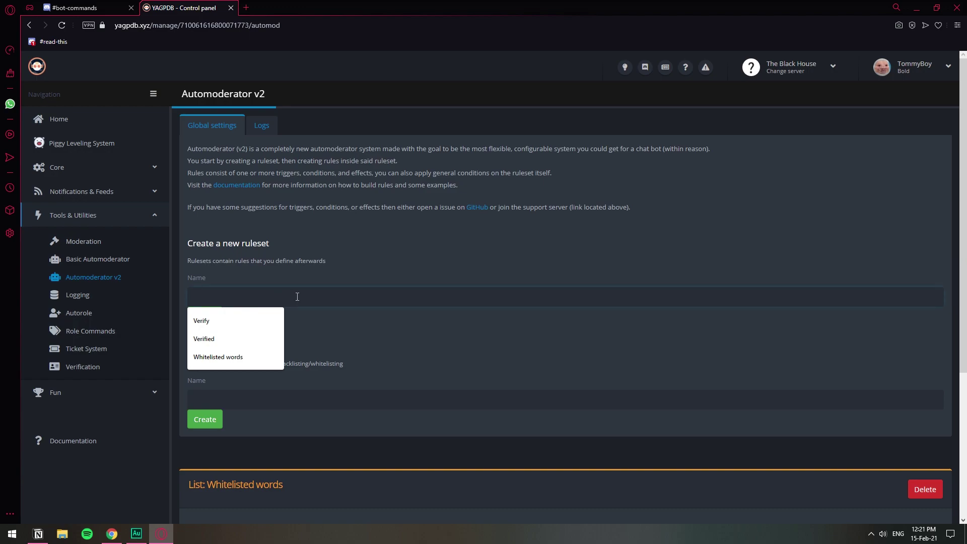
text(w)
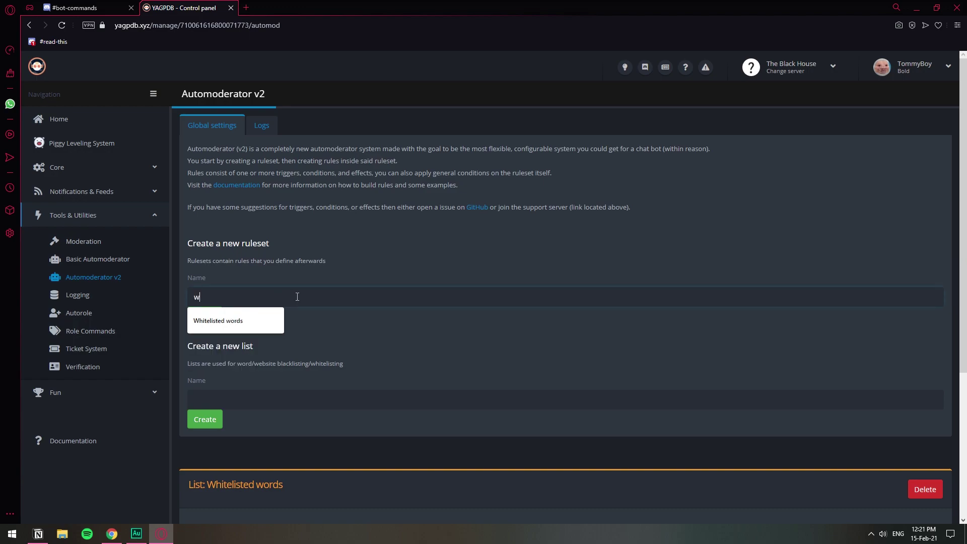
text(hitelisted words rulets)
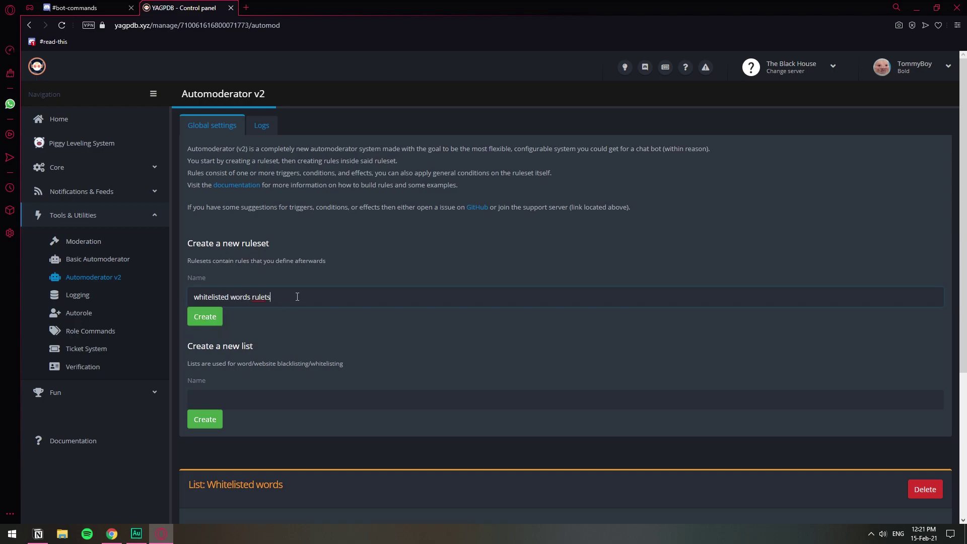
click(204, 316)
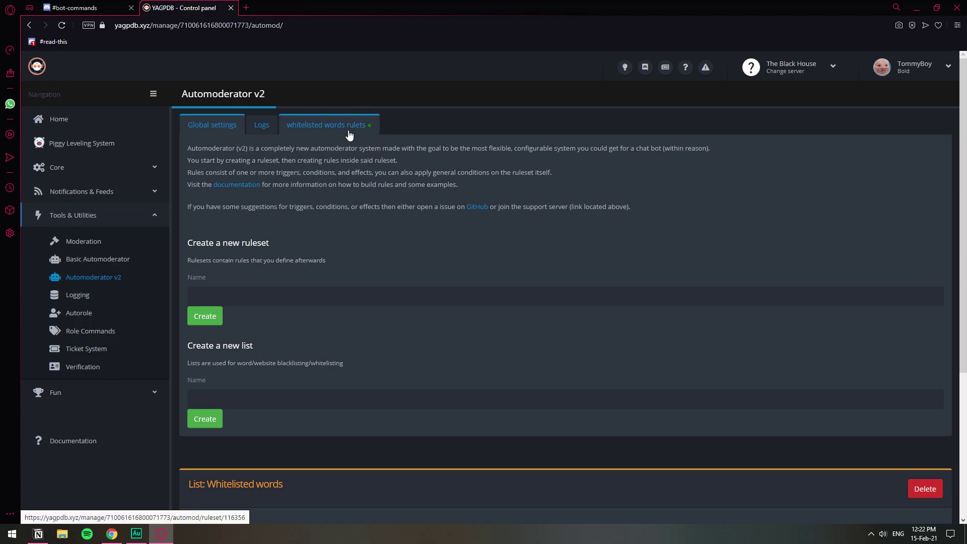
click(325, 127)
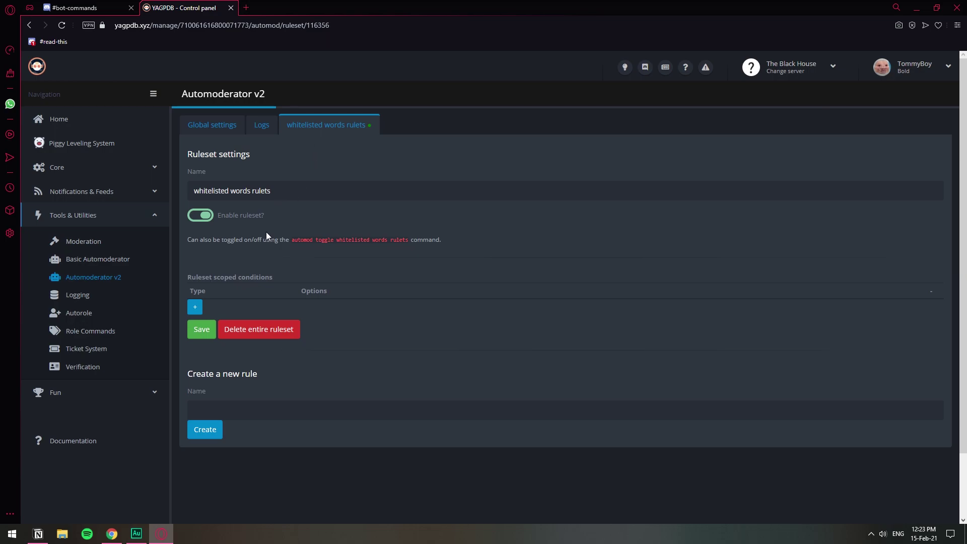
Step: Add a ruleset condition 'Active in channels' set to #bot-commands and save it
click(195, 308)
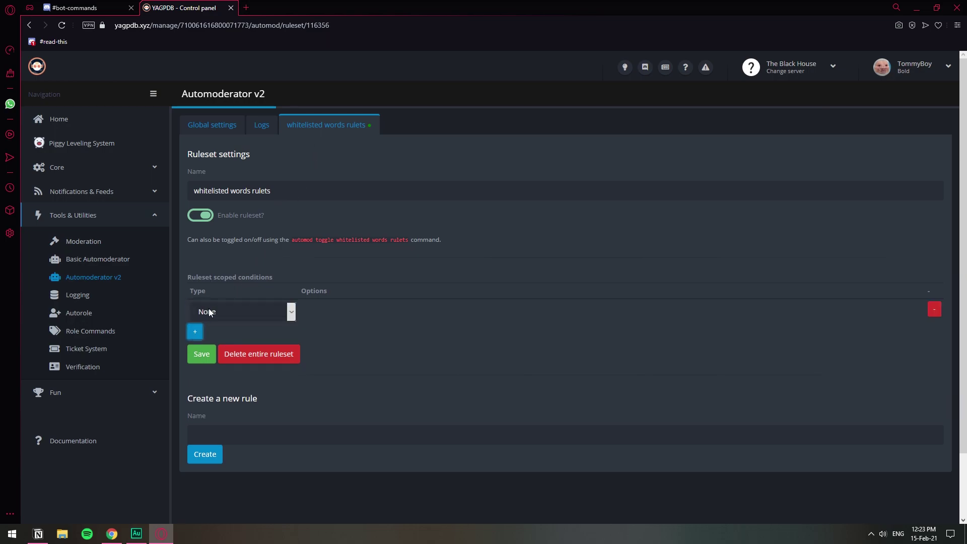
click(281, 315)
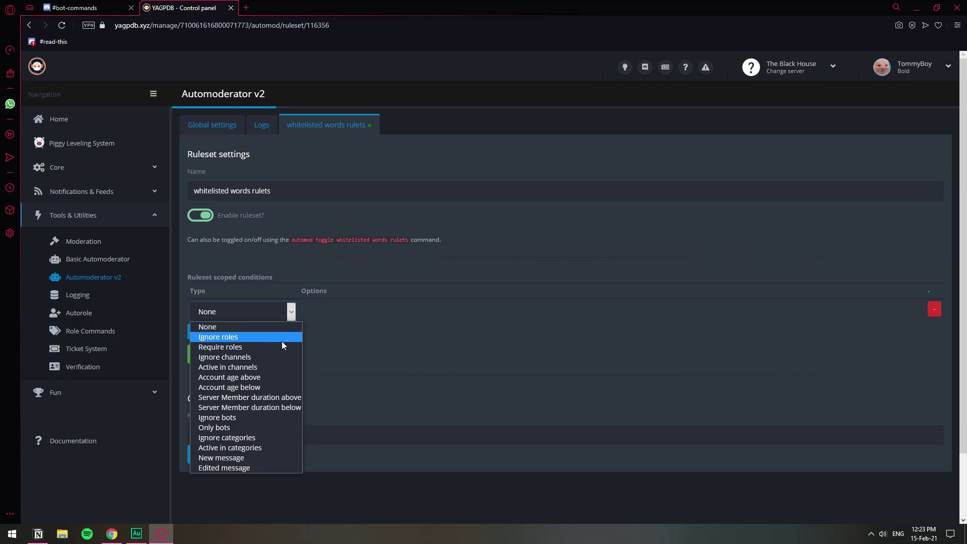
click(281, 366)
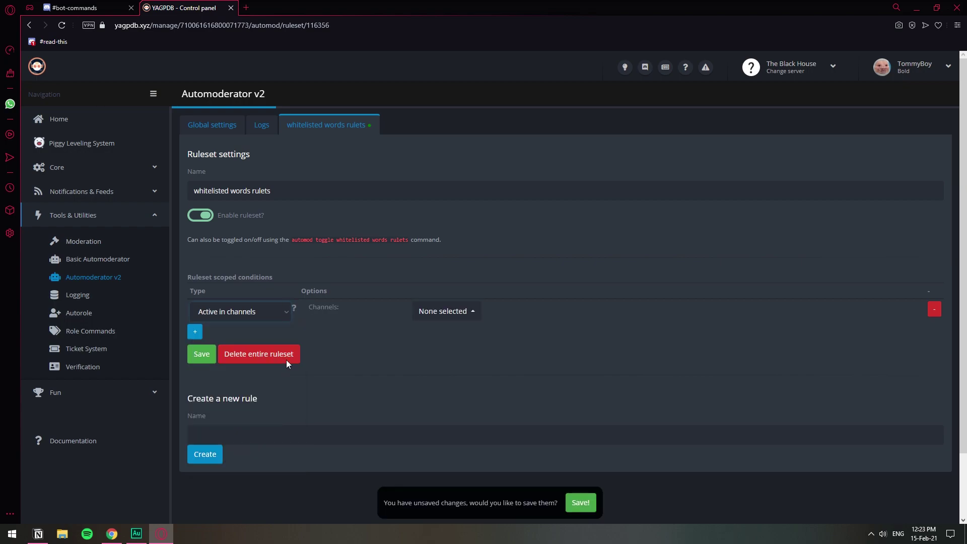
click(448, 318)
click(429, 355)
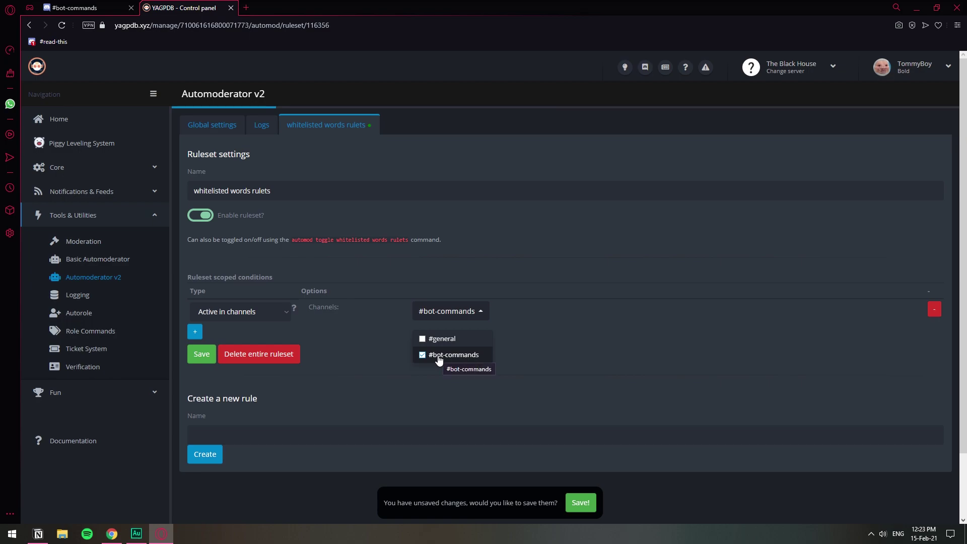
click(202, 354)
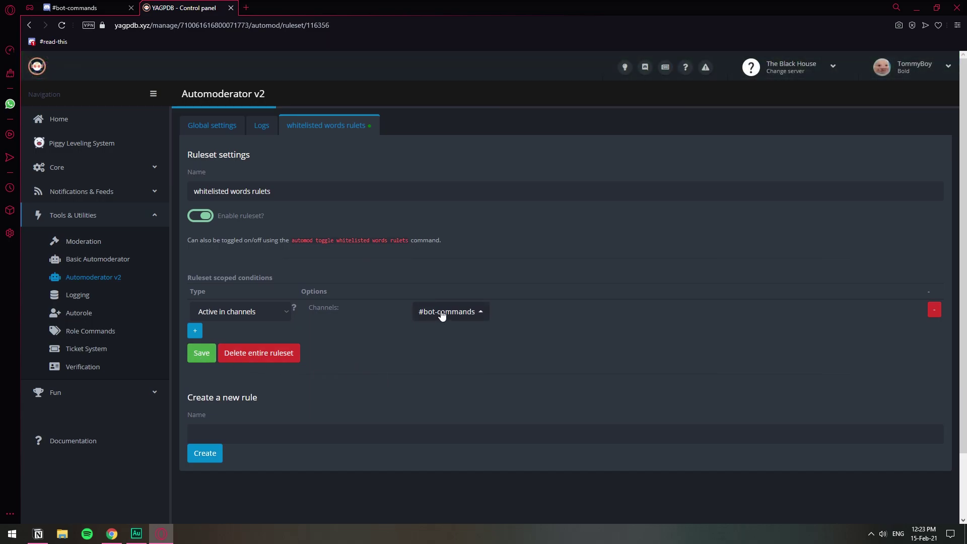
Step: Create a rule named 'allow only commands' in the ruleset
click(253, 433)
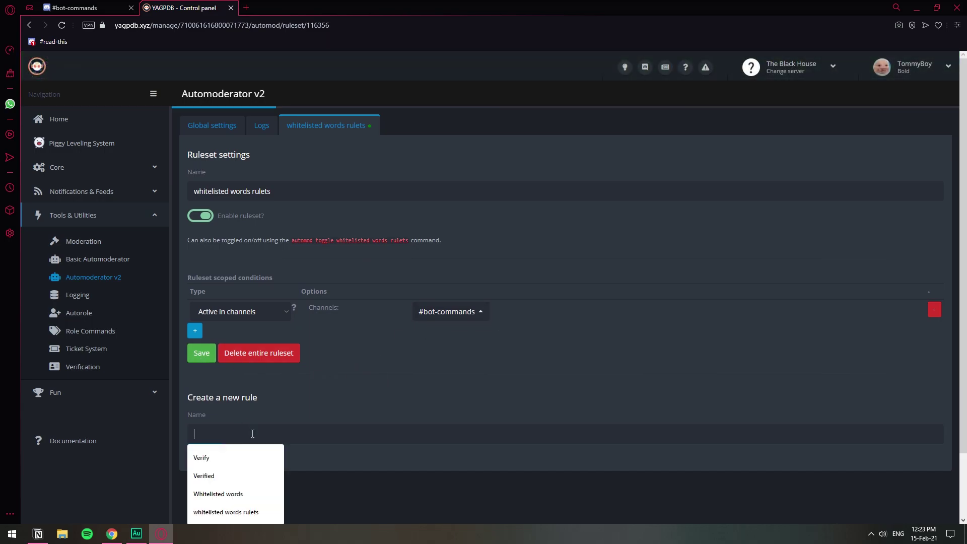
text(allow only commands)
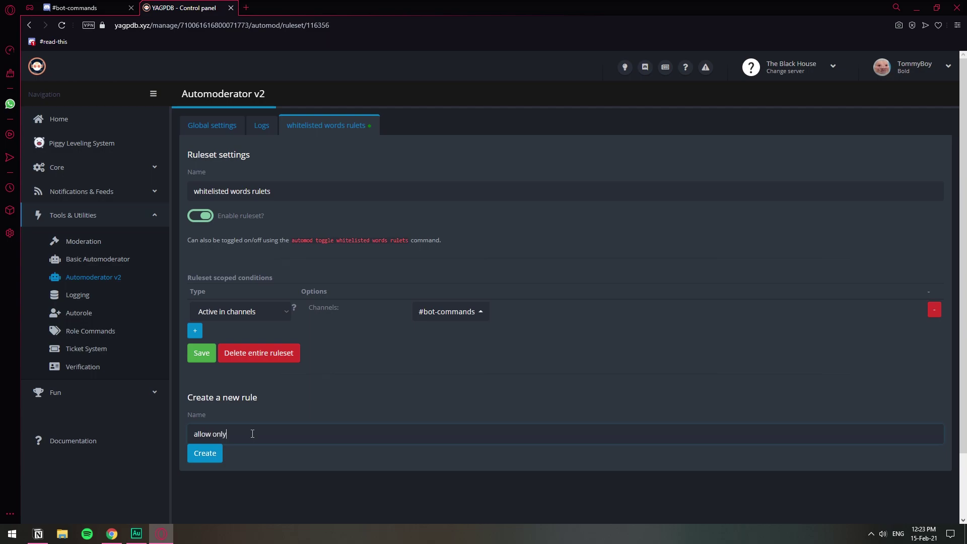
click(205, 453)
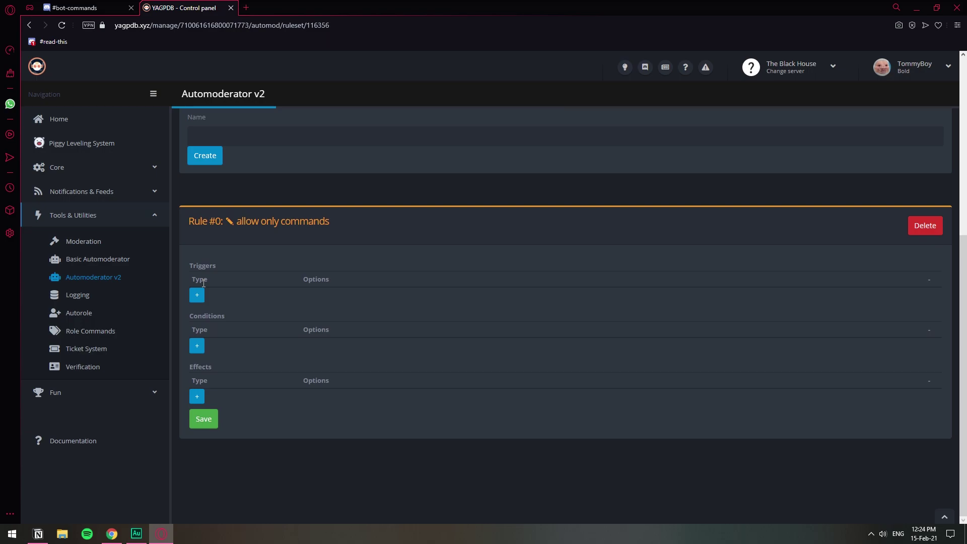
Step: Add a Word whitelist trigger using the 'Whitelisted words' list, plus a new blank condition
click(197, 294)
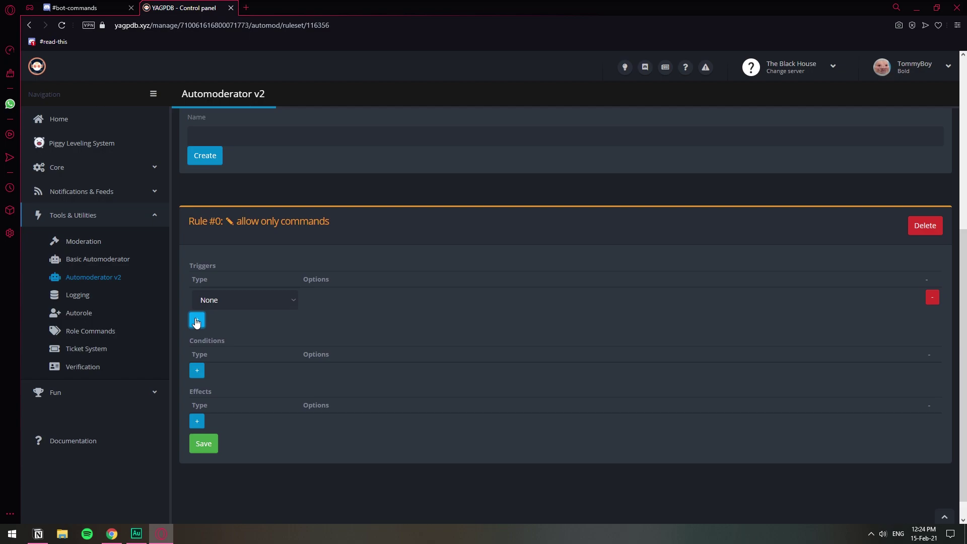
click(248, 300)
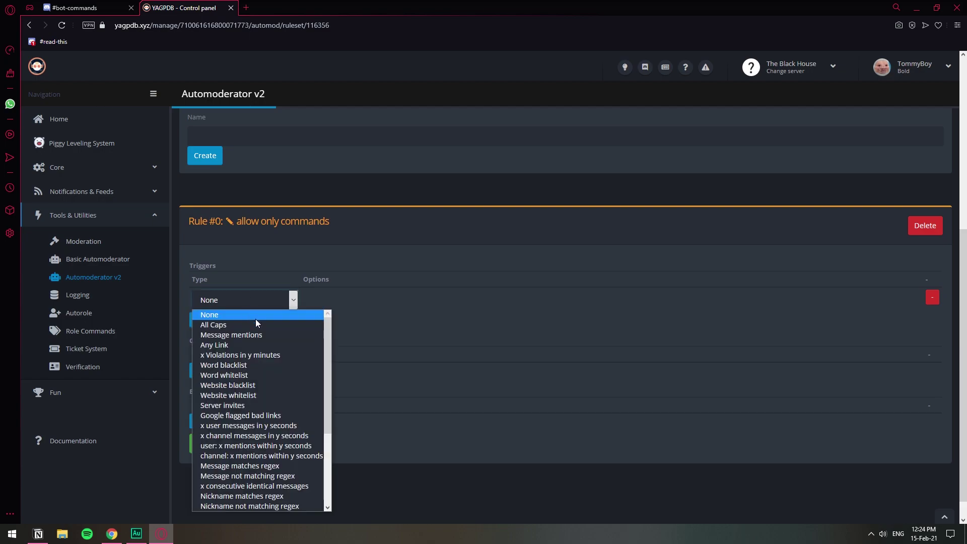
click(286, 374)
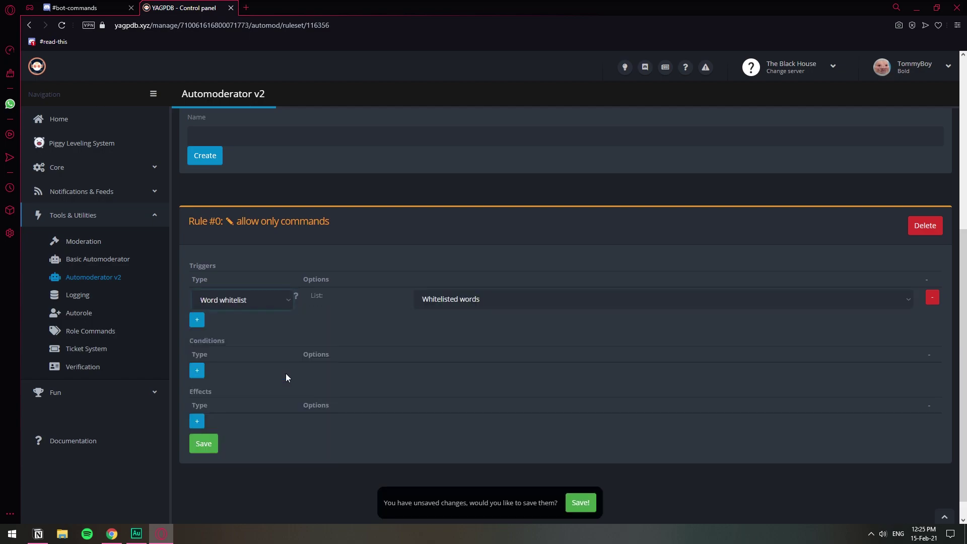
click(475, 299)
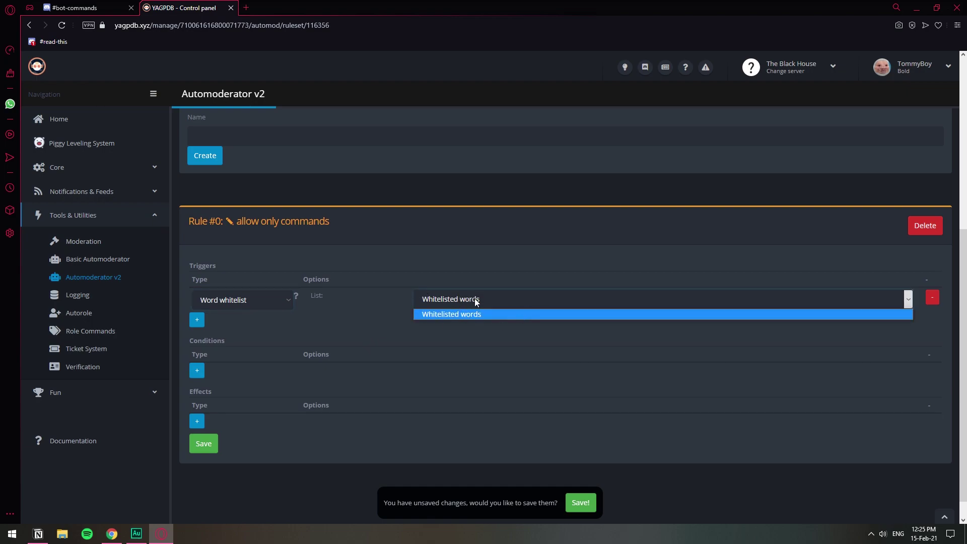
click(473, 327)
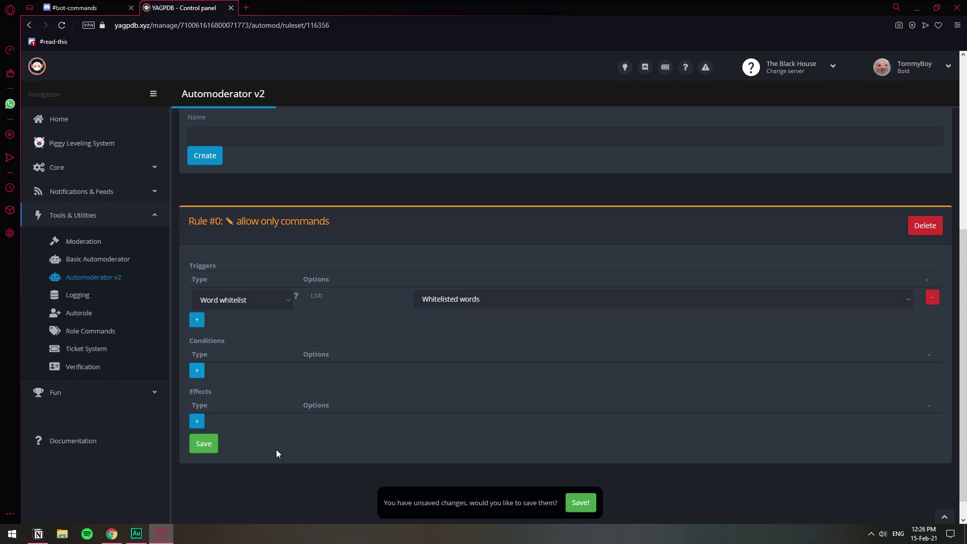
click(197, 371)
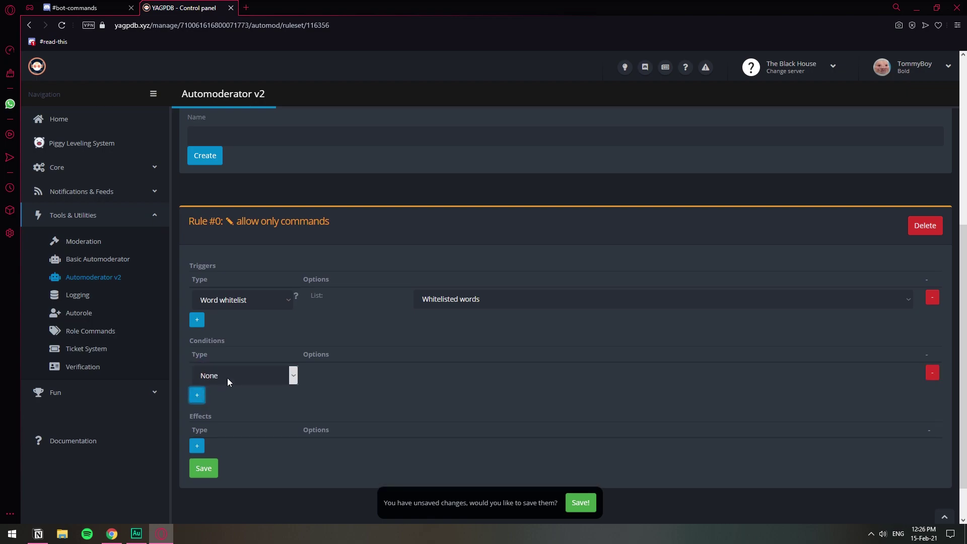
Step: Set the rule's condition type to Ignore bots
click(227, 377)
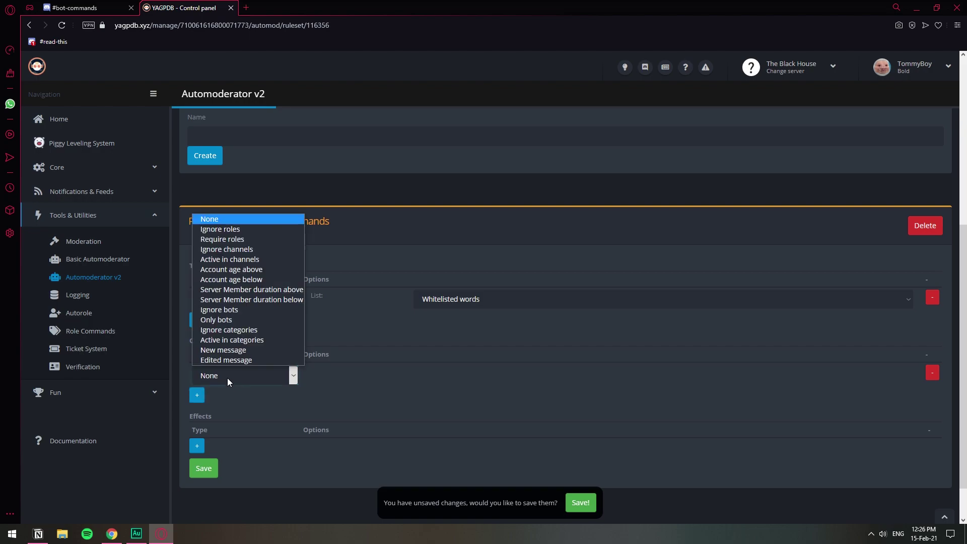
click(235, 309)
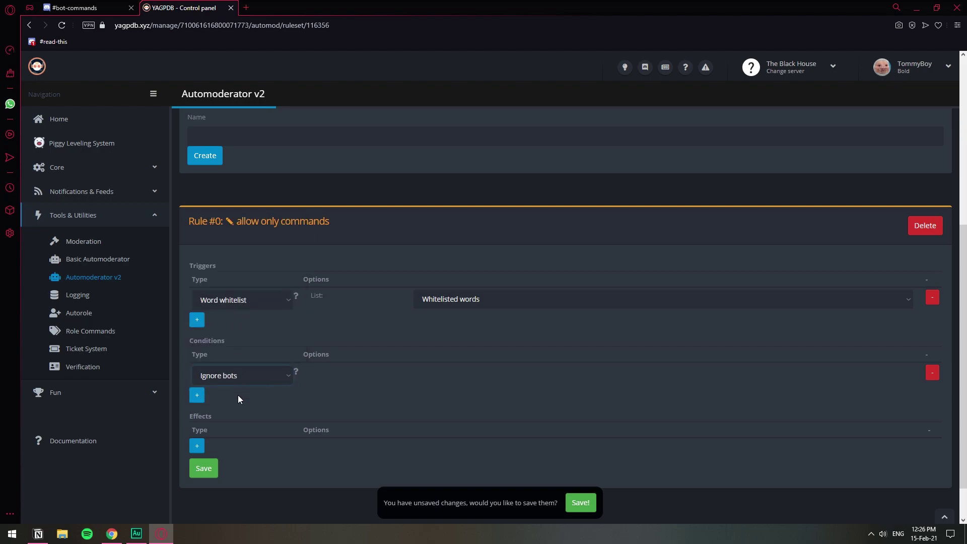
scroll(261, 395, down, 1)
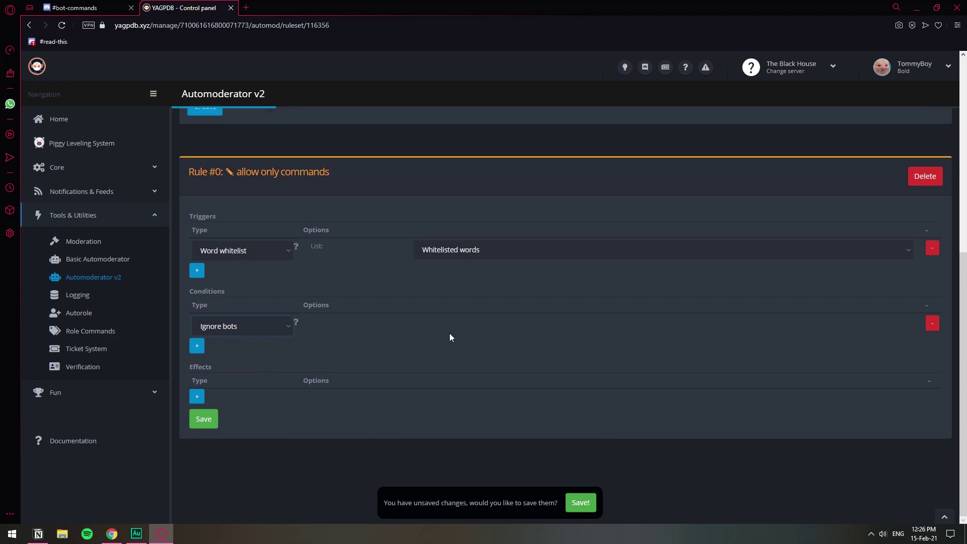
Step: Try an Ignore roles condition with Dank Memer, then remove it again
click(197, 345)
click(228, 355)
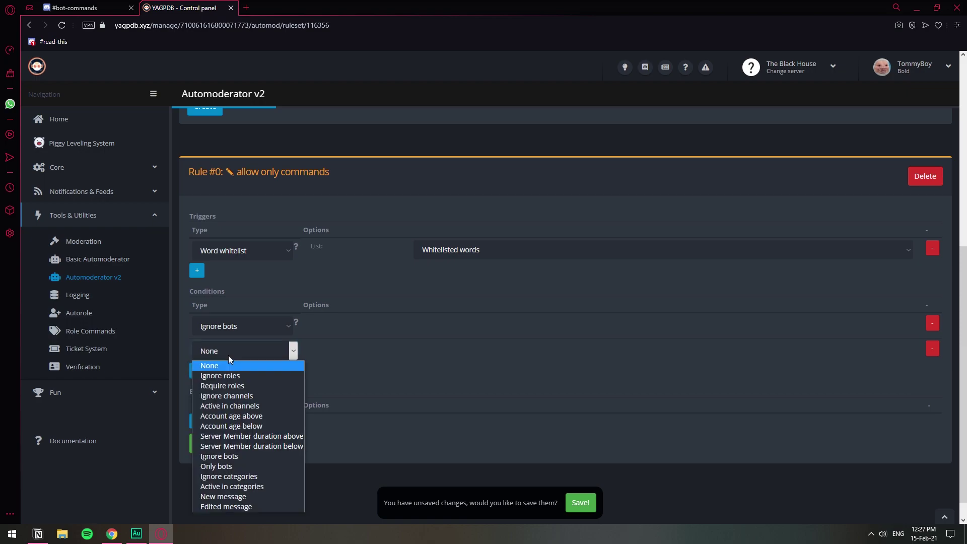
click(243, 378)
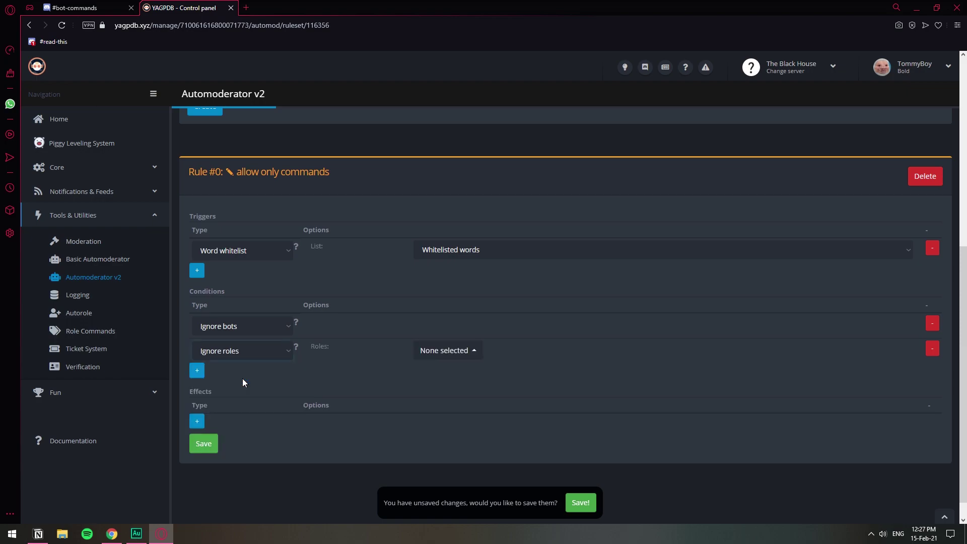
click(451, 359)
click(441, 395)
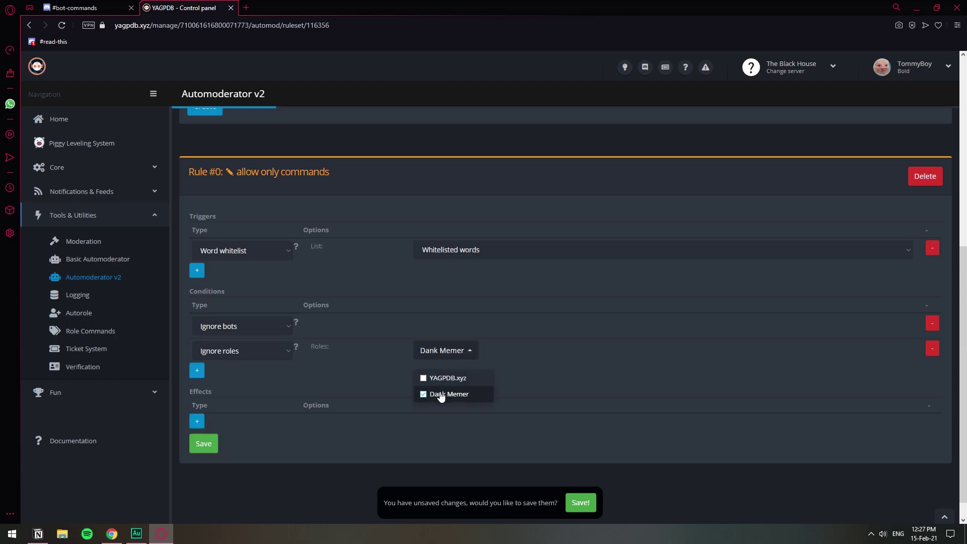
click(517, 349)
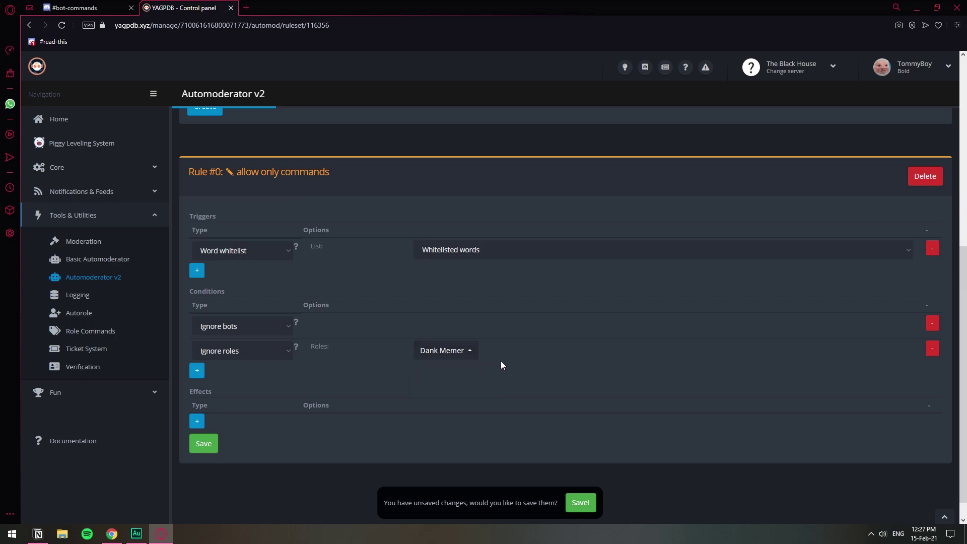
click(468, 358)
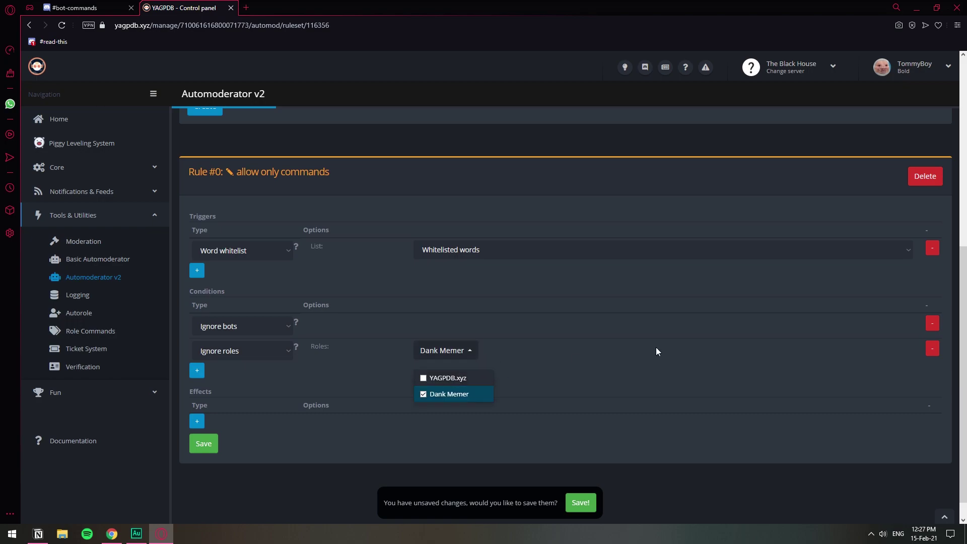
click(931, 350)
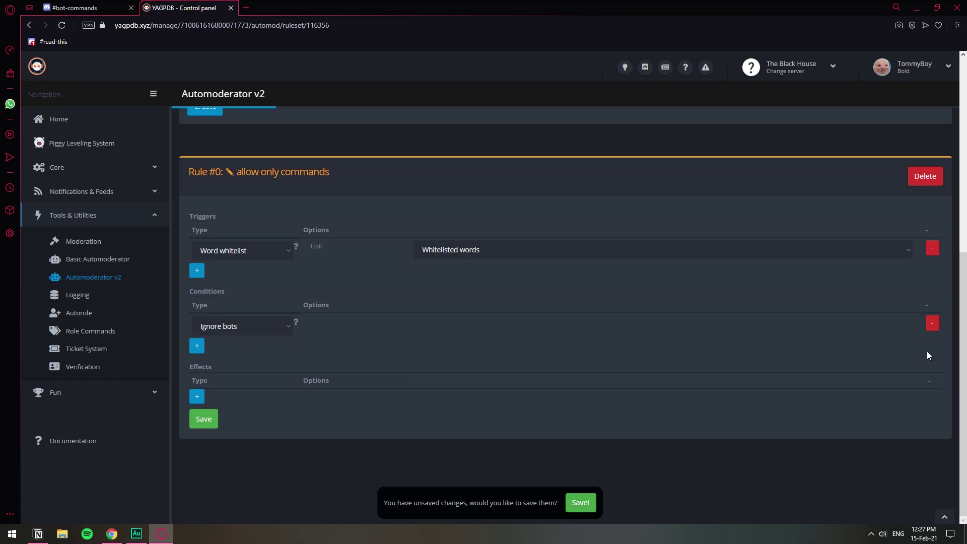
Step: Add a Delete Message effect, save the rule, and return to the Discord tab
click(196, 398)
click(218, 400)
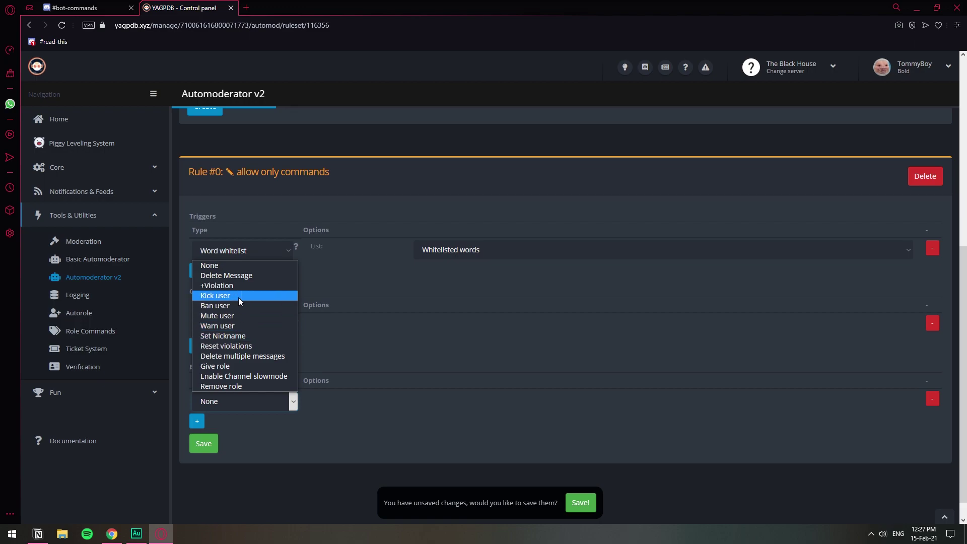
click(238, 279)
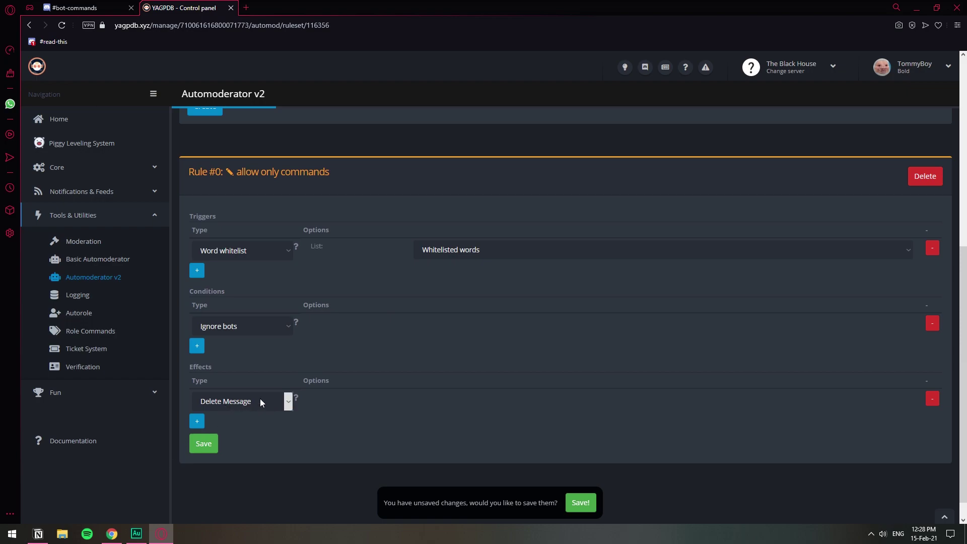
click(198, 447)
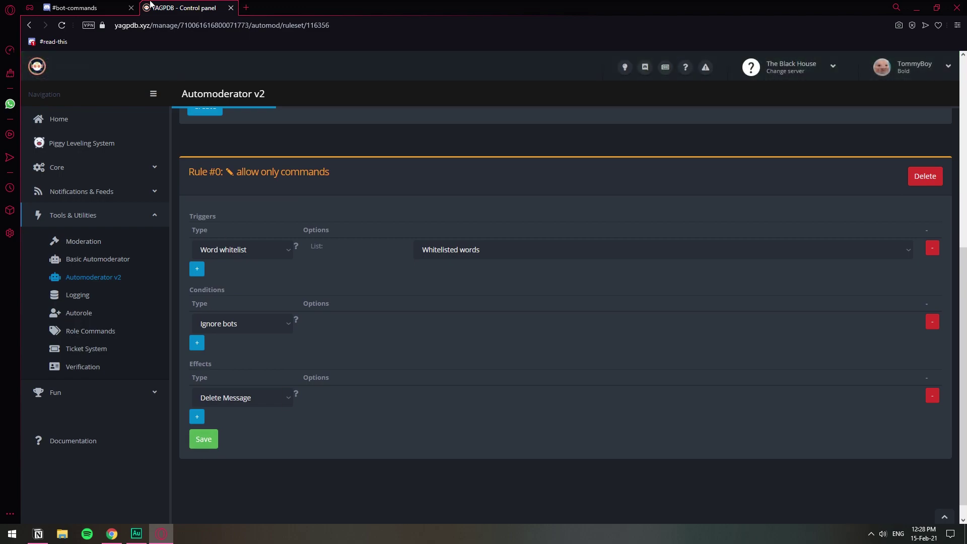
click(80, 8)
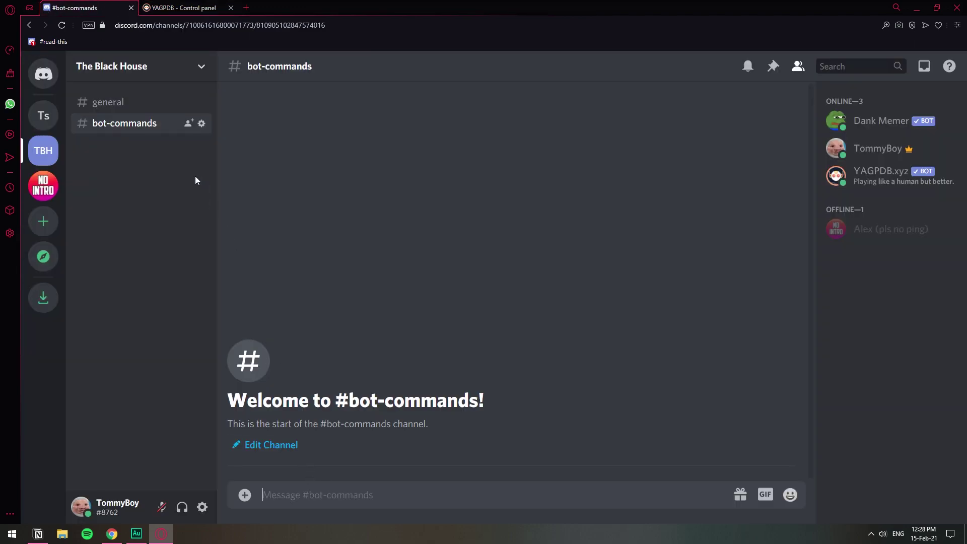
Step: Send 'hello' in #general, then 'hello' in #bot-commands to test deletion
click(128, 105)
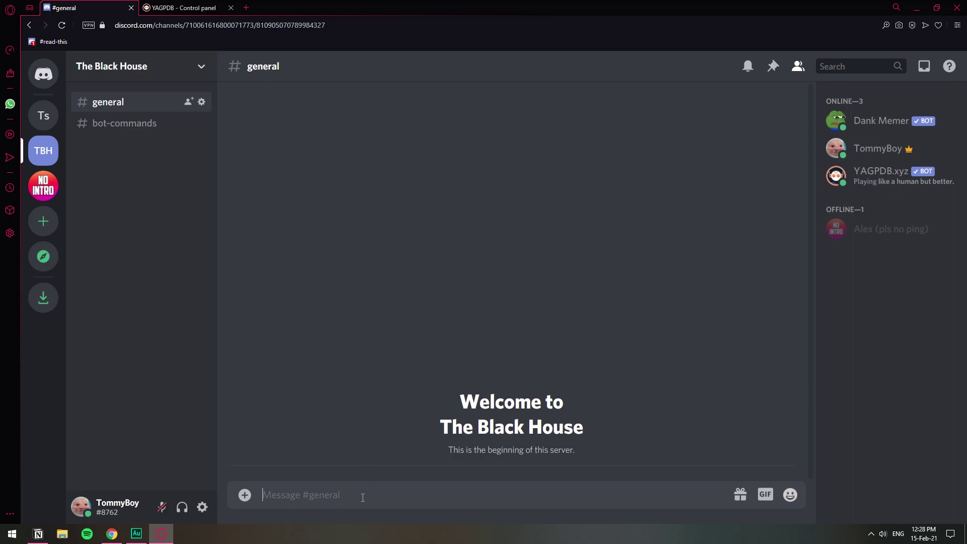
text(hello)
key(Return)
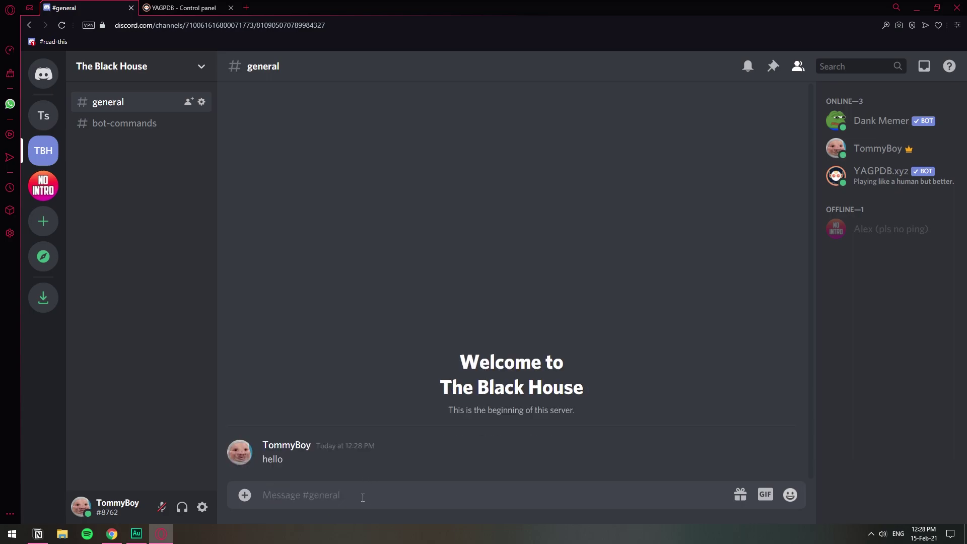
click(132, 124)
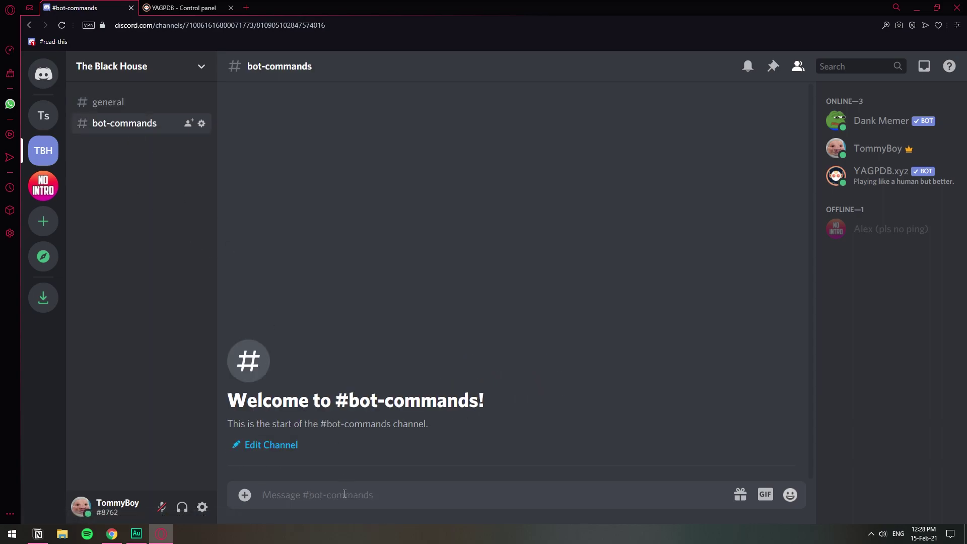
text(hello)
key(Return)
Step: Send 'pls bal', 'hello again', 'pls work' and 'pls babeu' in #bot-commands
text(pls bal)
key(Return)
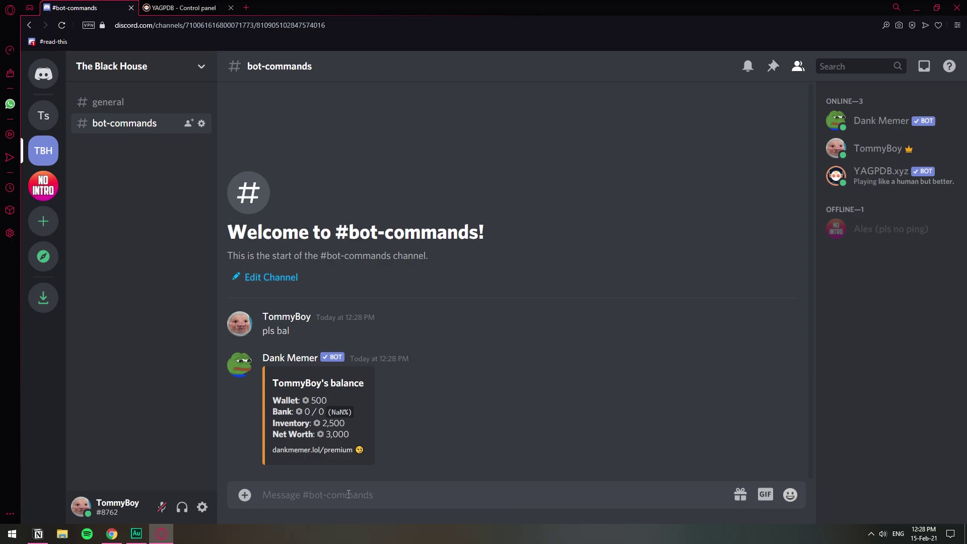
text(hello again)
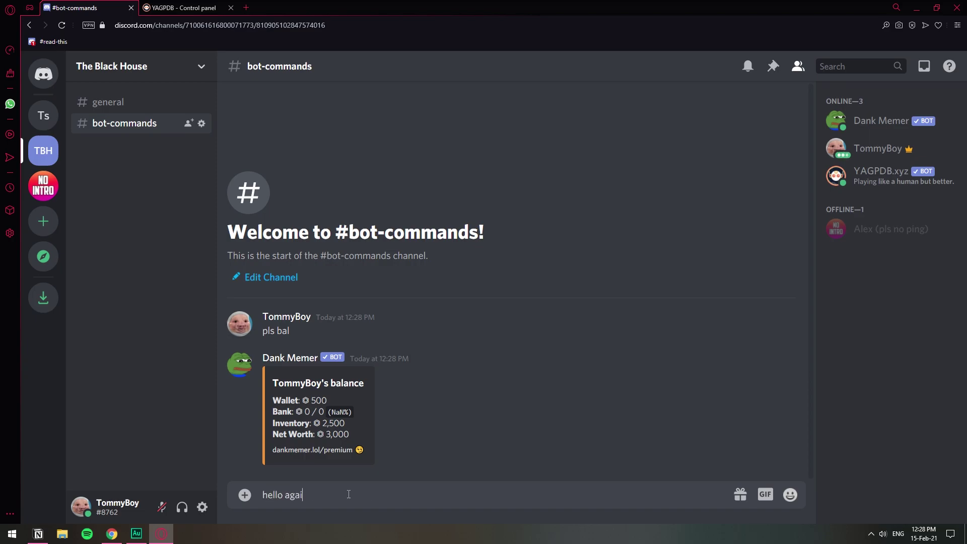
key(Return)
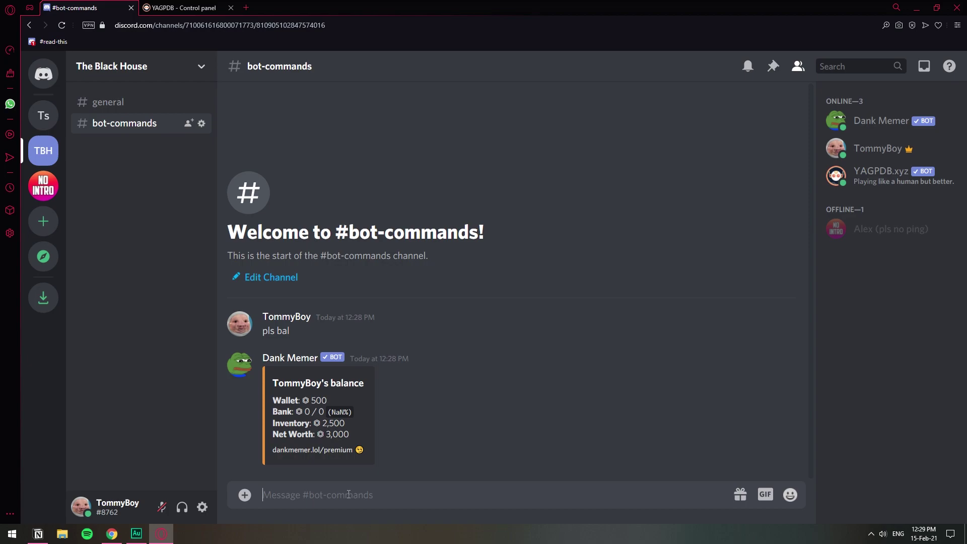
text(pls work)
key(Return)
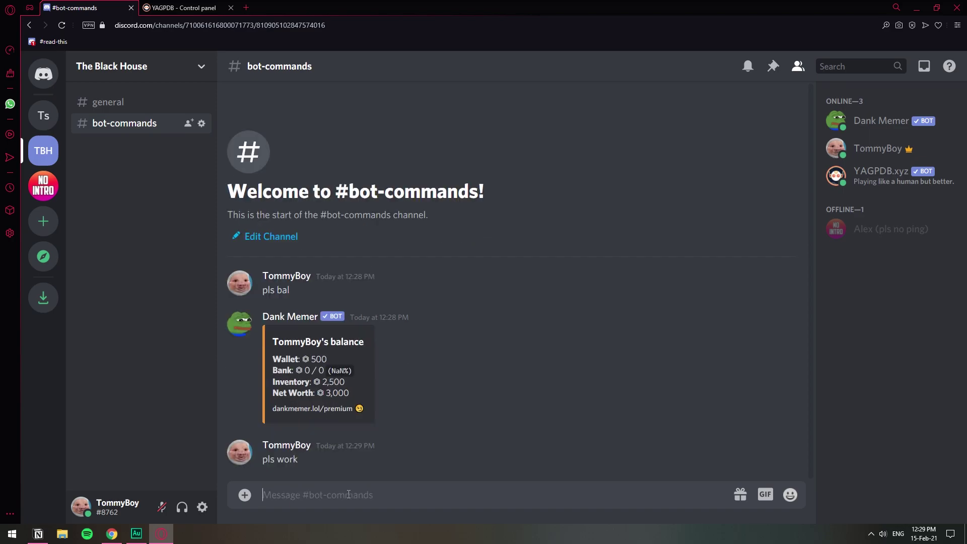
text(pls babeu)
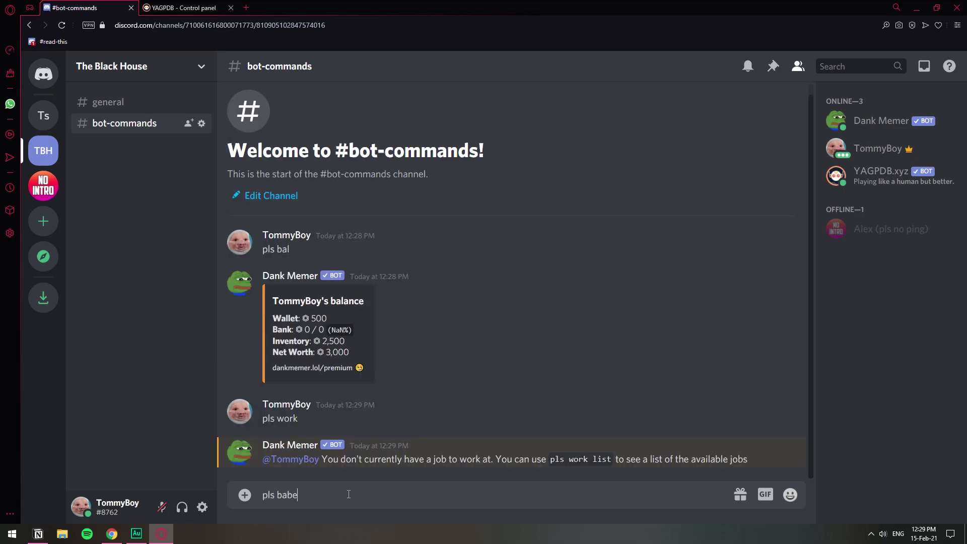
key(Return)
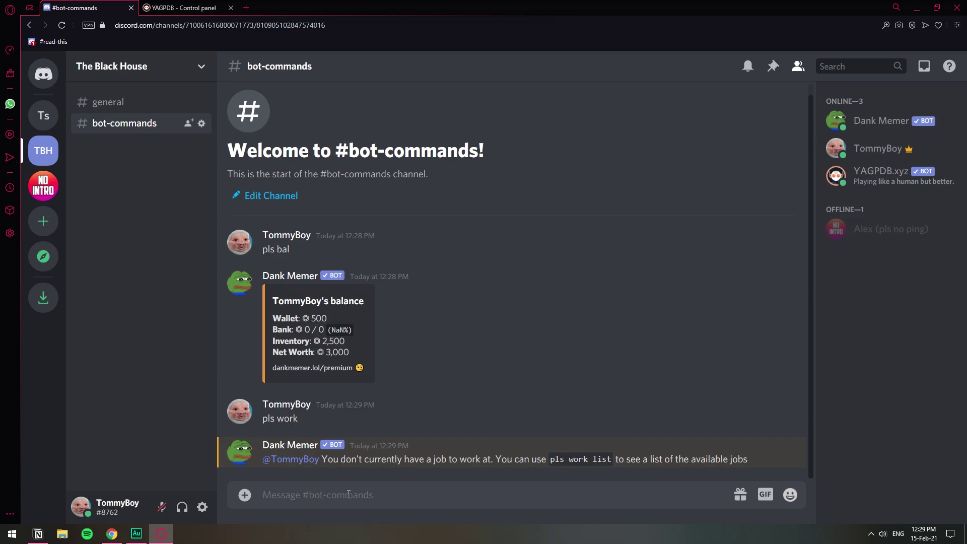